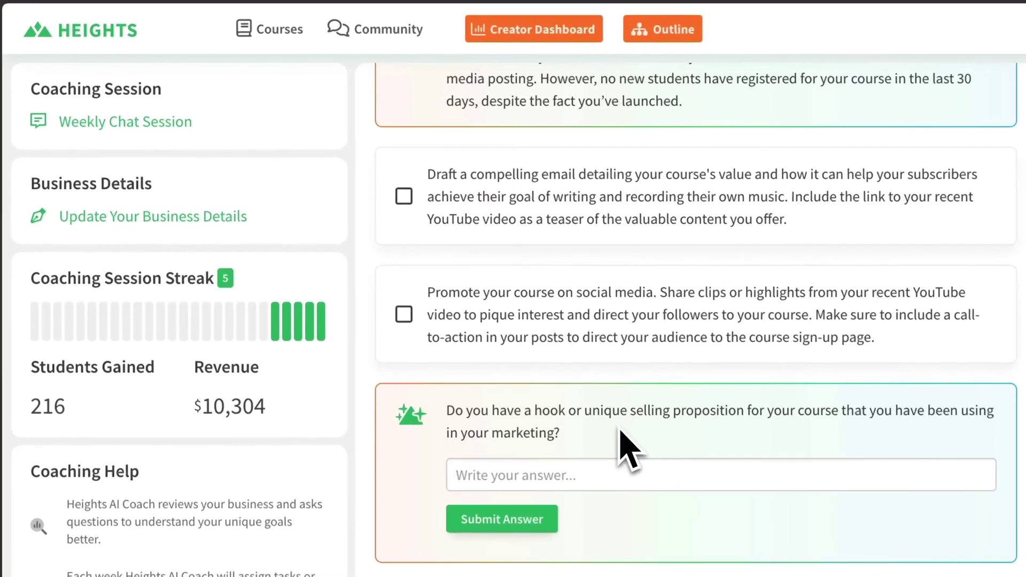
Step: Mark the first AI Coach task, drafting a compelling course email, as done
scroll(609, 428, "up", 3)
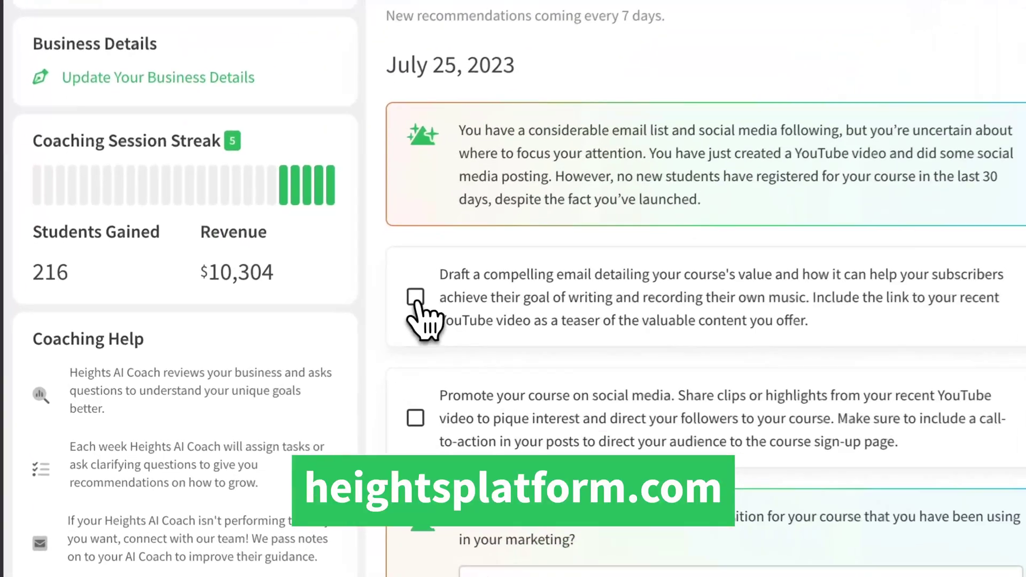
left_click(312, 334)
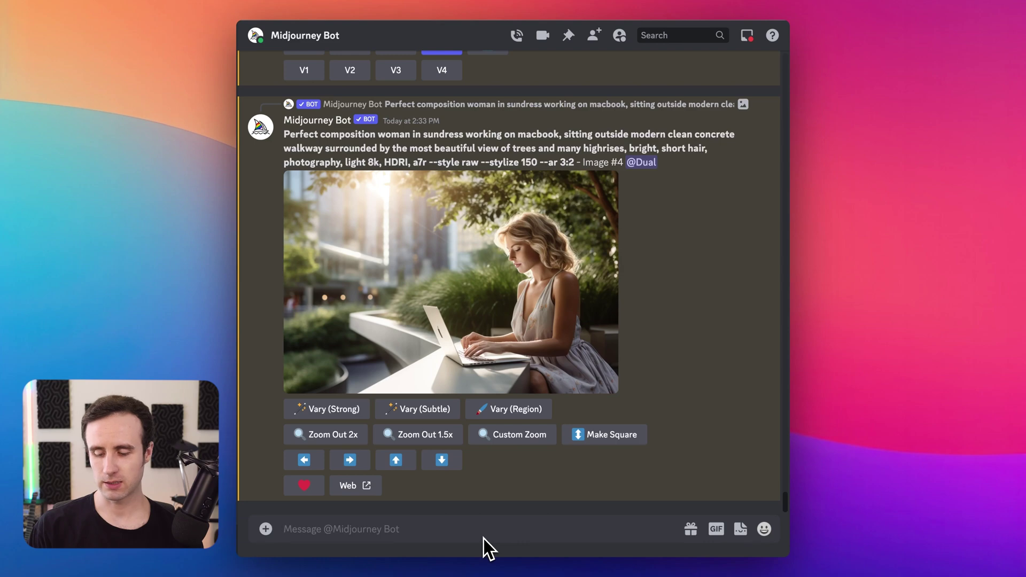
Step: Send the /settings command to the Midjourney Bot to post its settings panel
type("/settings")
key("Return")
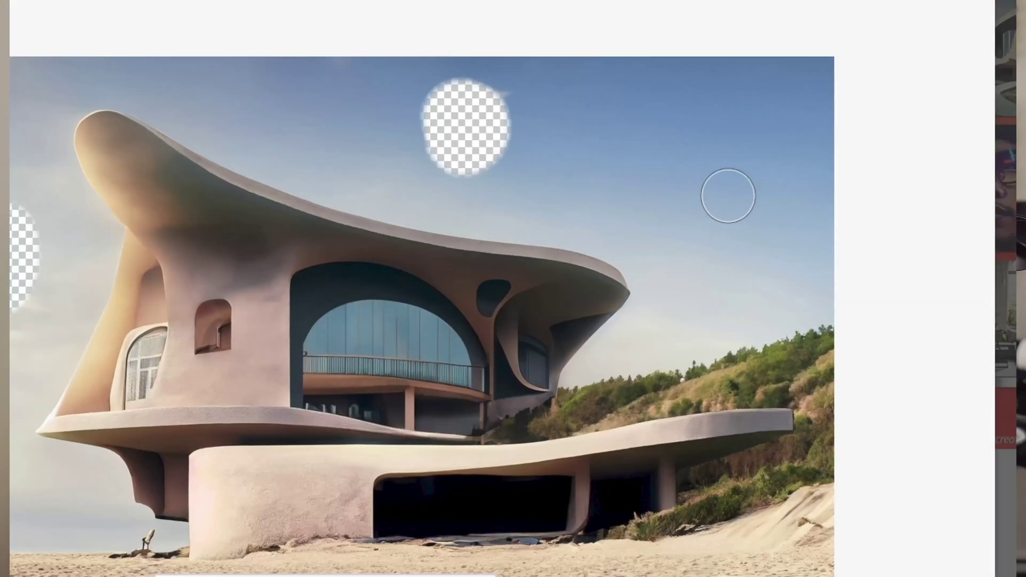
Step: Erase the upper-right sky, fill the gaps with colorful hot air balloons, and keep the second variation
left_click_drag(729, 195, 752, 177)
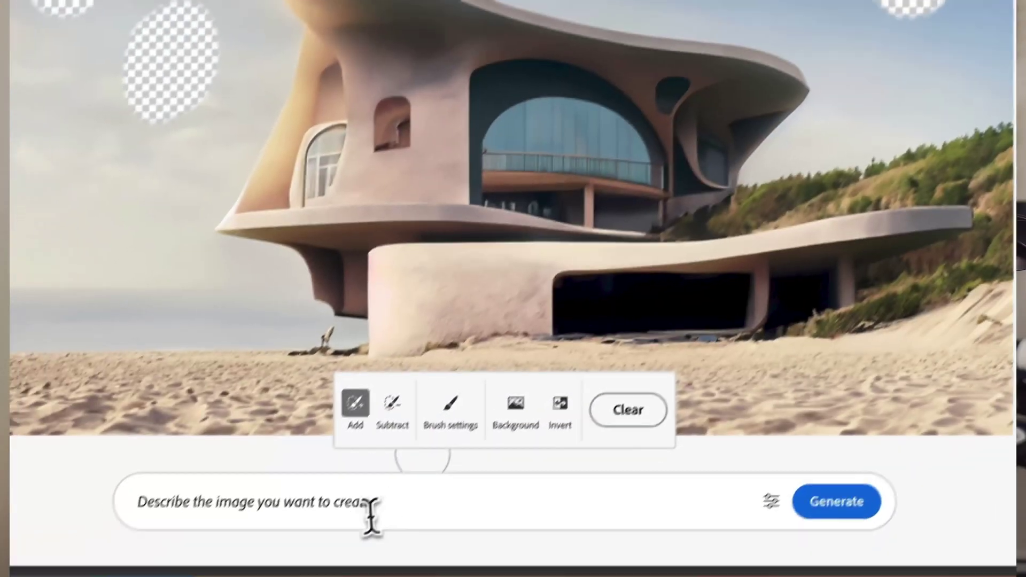
left_click(374, 514)
type("colorful hot air bal")
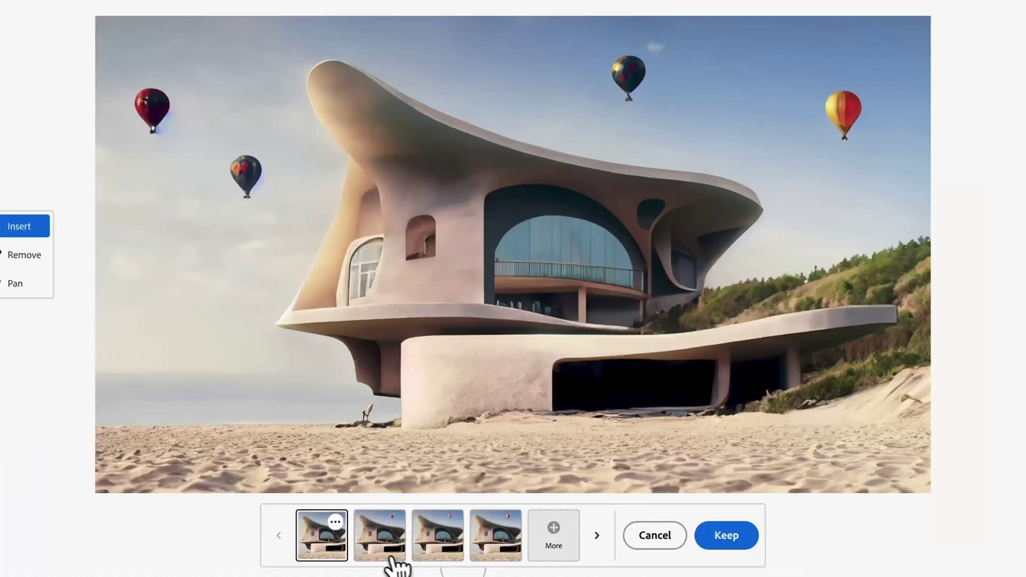
left_click(388, 558)
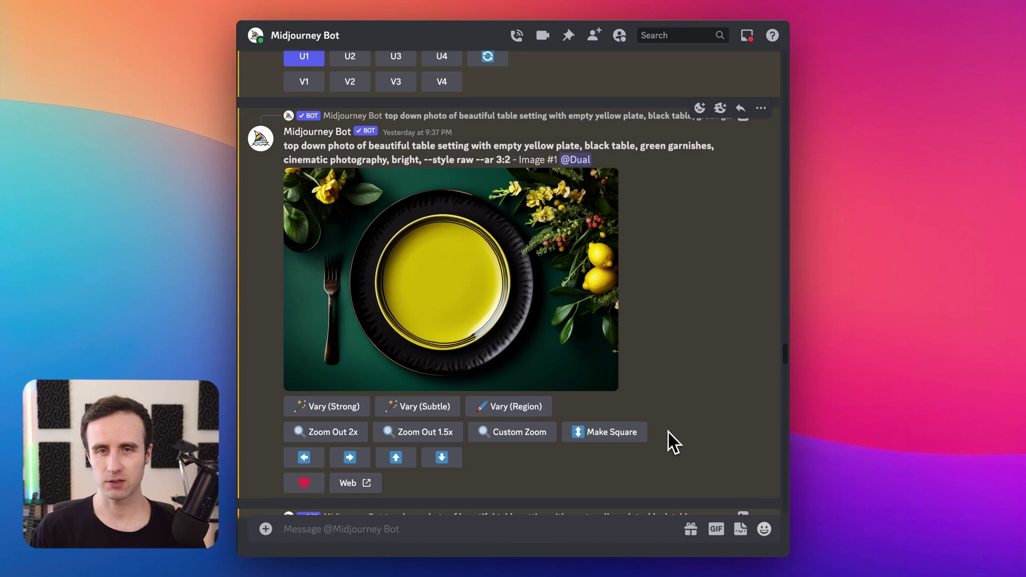
scroll(667, 436, "up", 5)
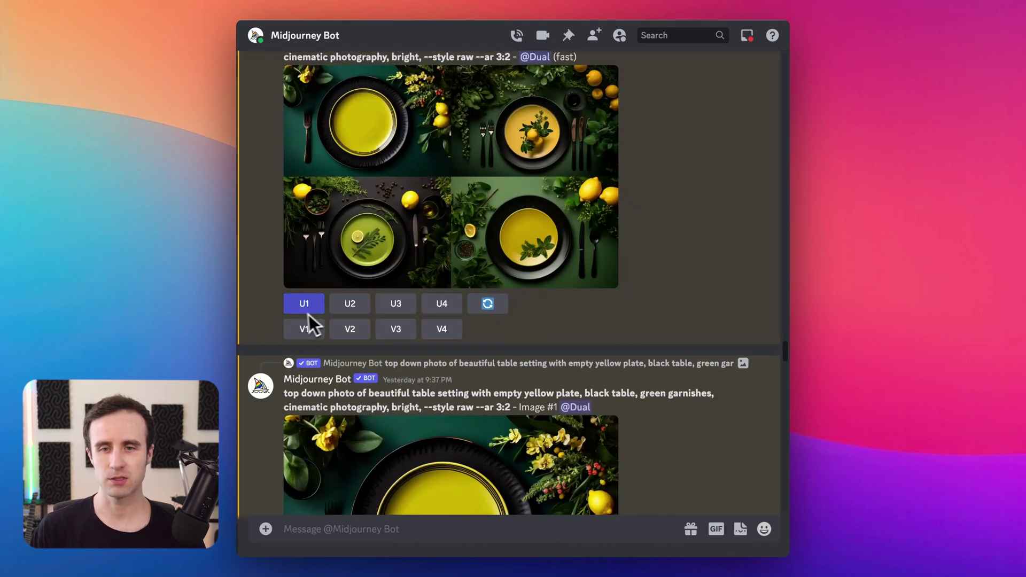
scroll(311, 323, "down", 5)
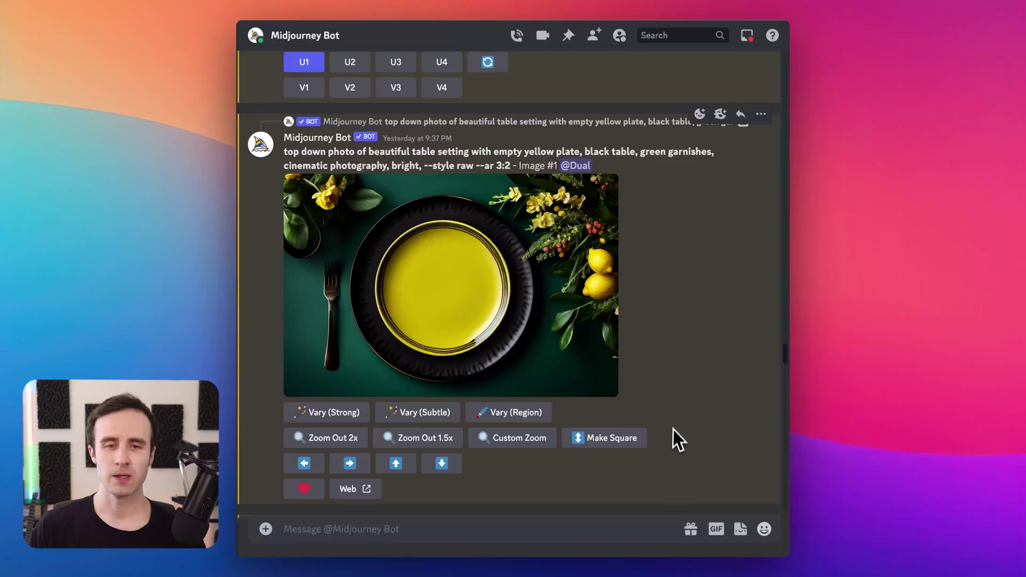
scroll(668, 436, "up", 6)
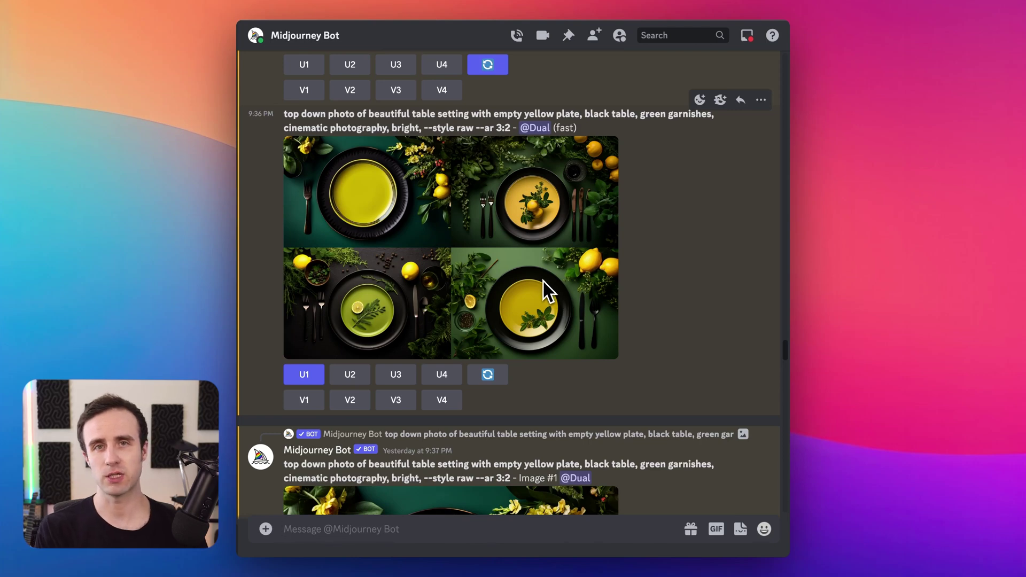
scroll(543, 281, "down", 5)
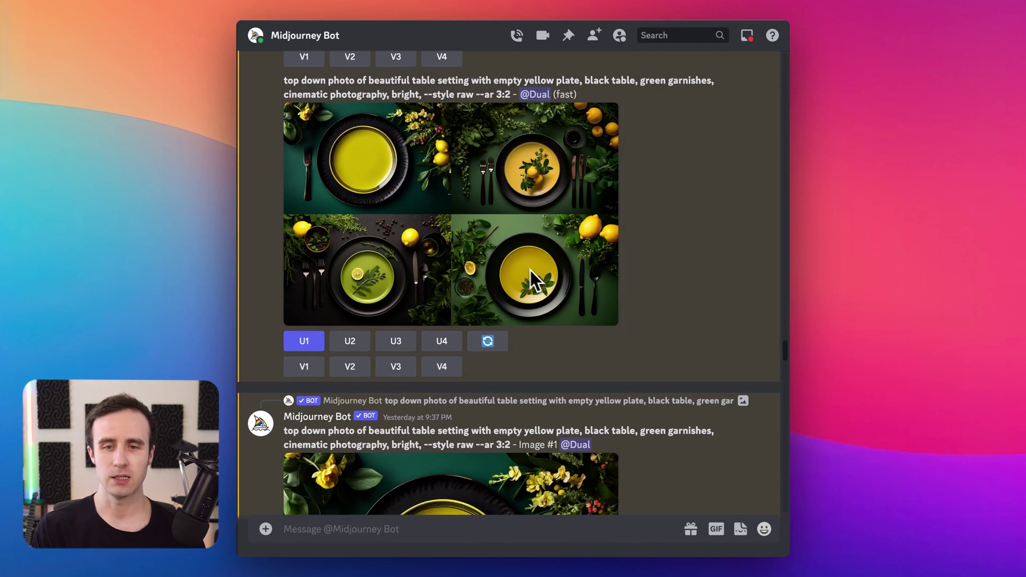
scroll(598, 368, "down", 1)
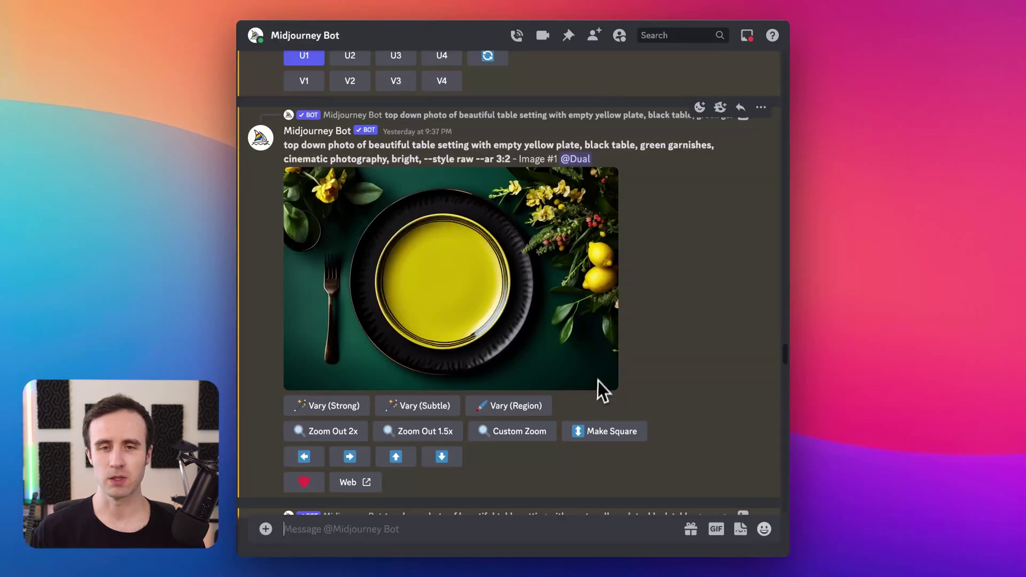
scroll(598, 380, "up", 6)
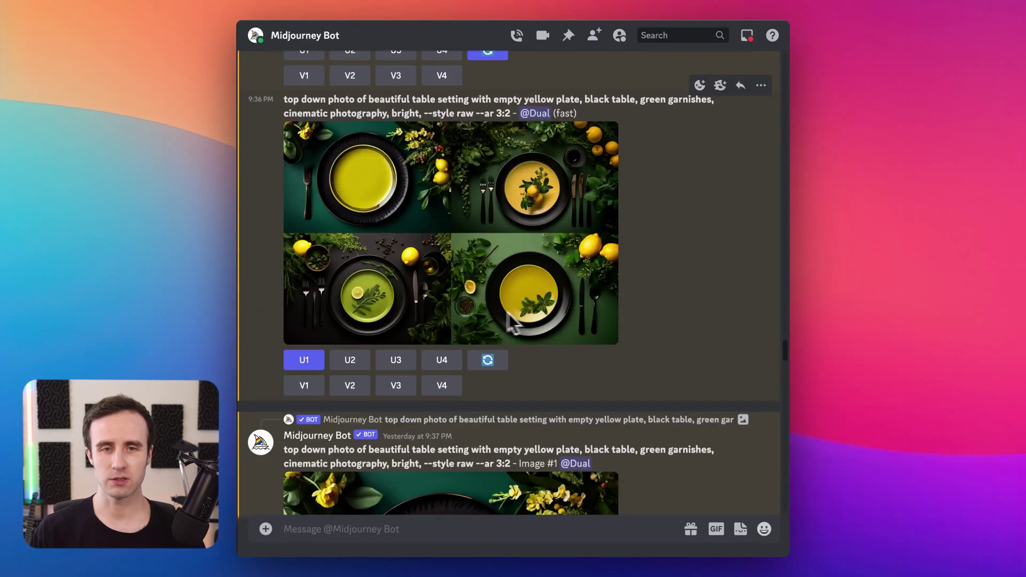
scroll(418, 320, "down", 6)
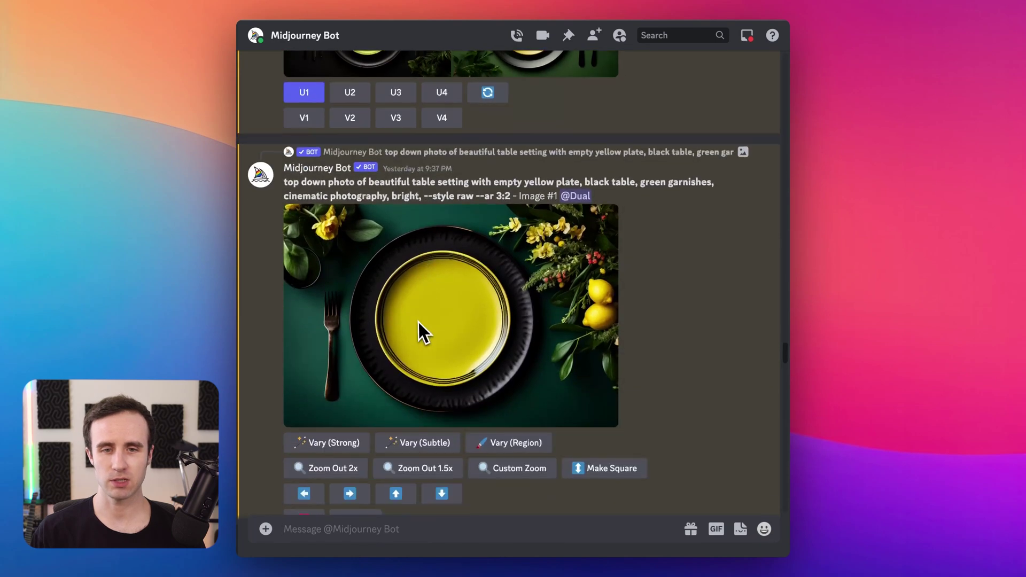
scroll(503, 300, "down", 1)
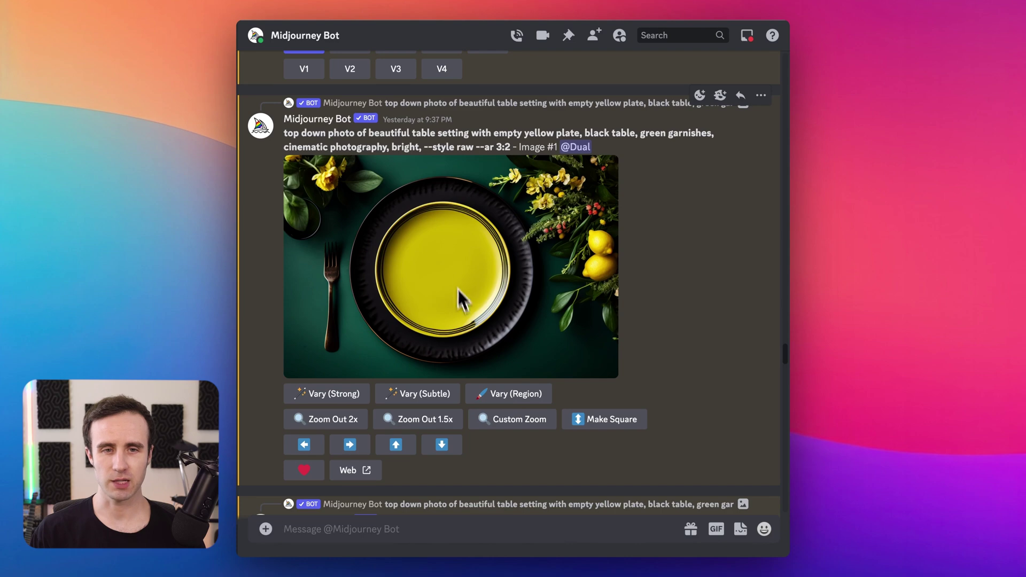
scroll(642, 326, "up", 1)
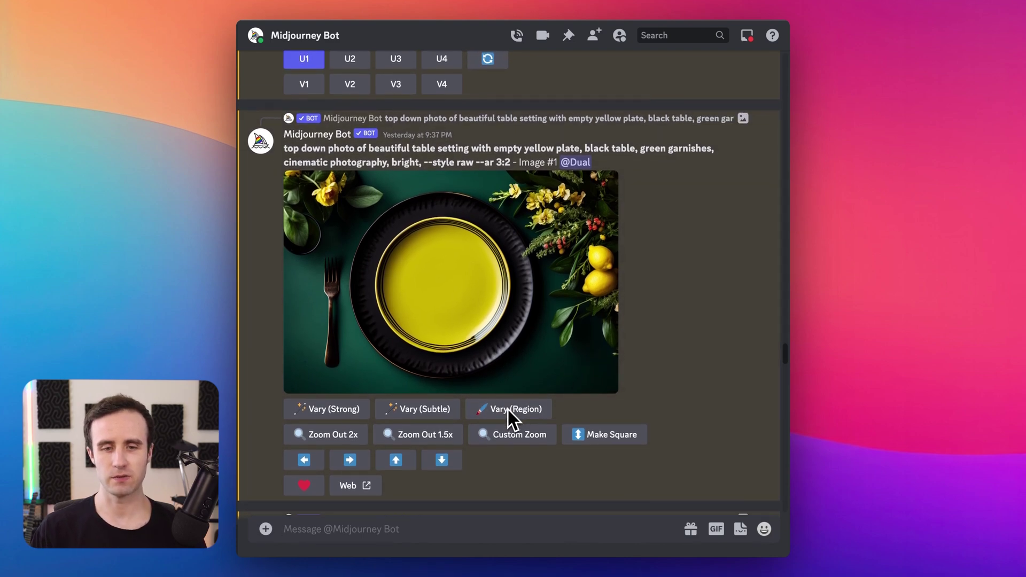
Step: In Vary (Region), erase the yellow plate's centre and reword the prompt to 'with piece of yellowtail nigiri'
left_click(503, 409)
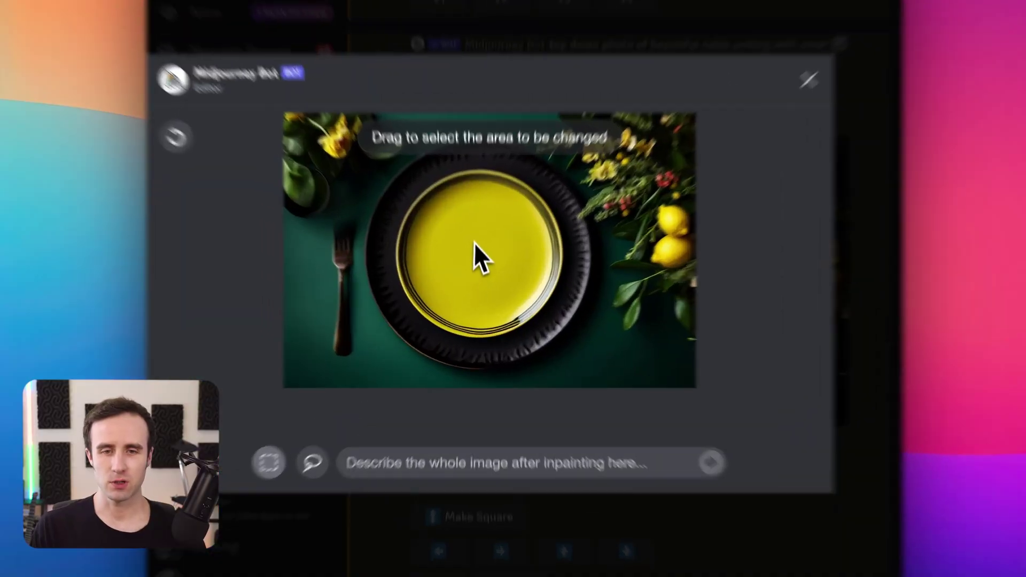
left_click_drag(464, 264, 476, 277)
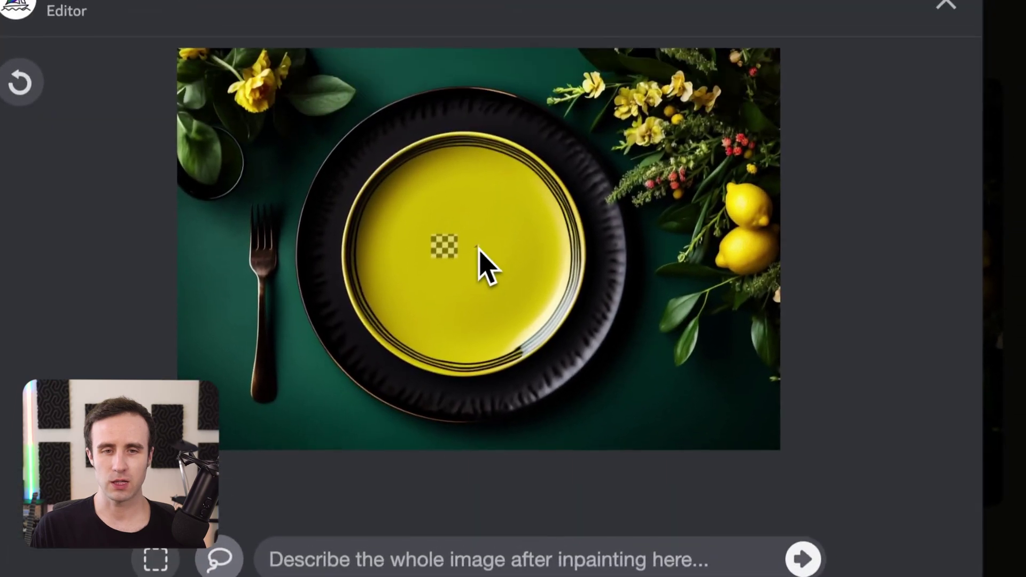
mouse_move(491, 180)
left_mouse_down()
mouse_move(502, 198)
mouse_move(493, 176)
left_mouse_up()
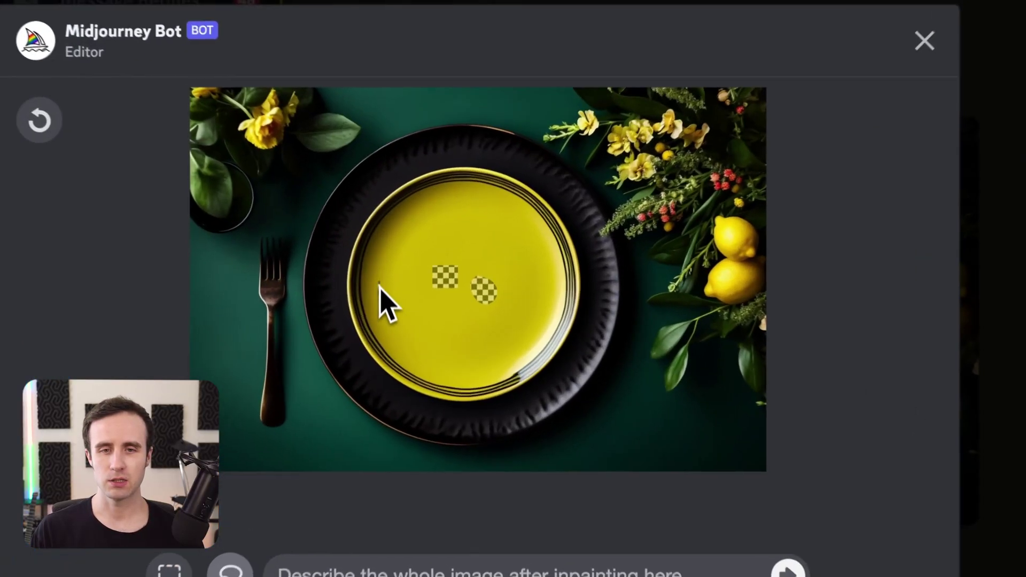
mouse_move(438, 283)
left_mouse_down()
mouse_move(445, 251)
mouse_move(471, 229)
left_mouse_up()
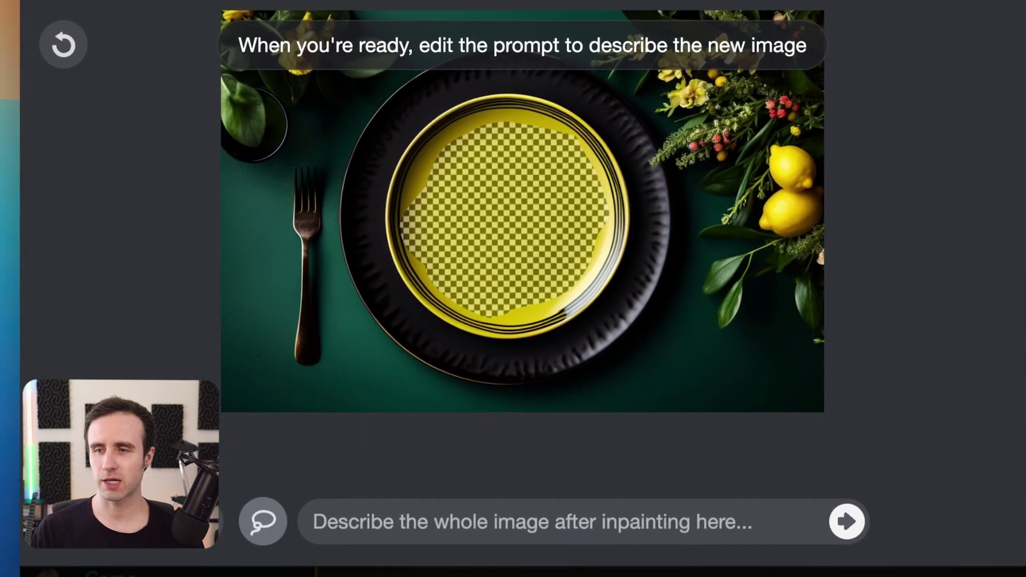
type("top down photo of beautiful table setting with empty yellow plate, black table, green garnishes, cinematic photography, bright, --style raw --ar 3:2")
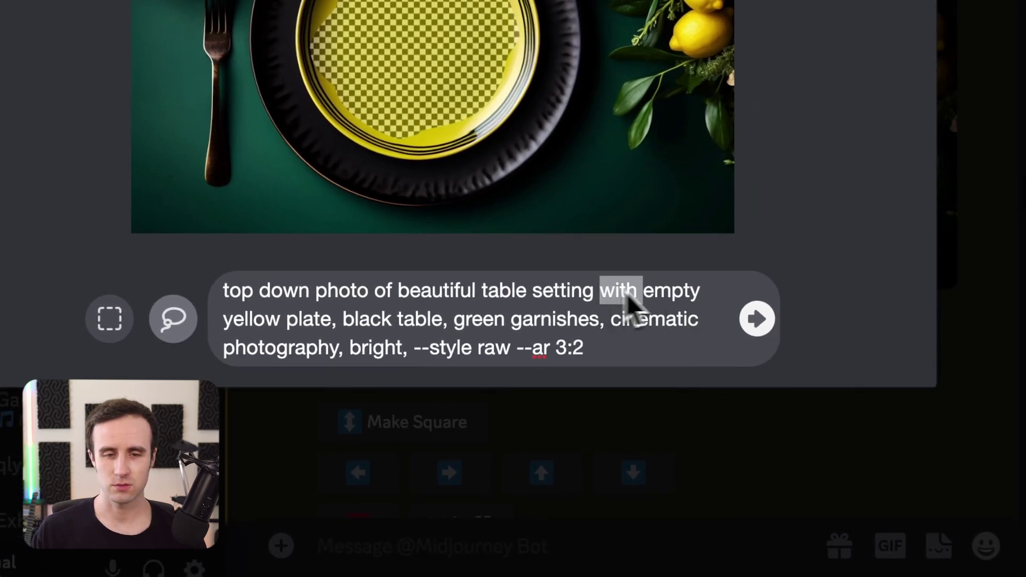
type("with piece of yellowtail nigiri")
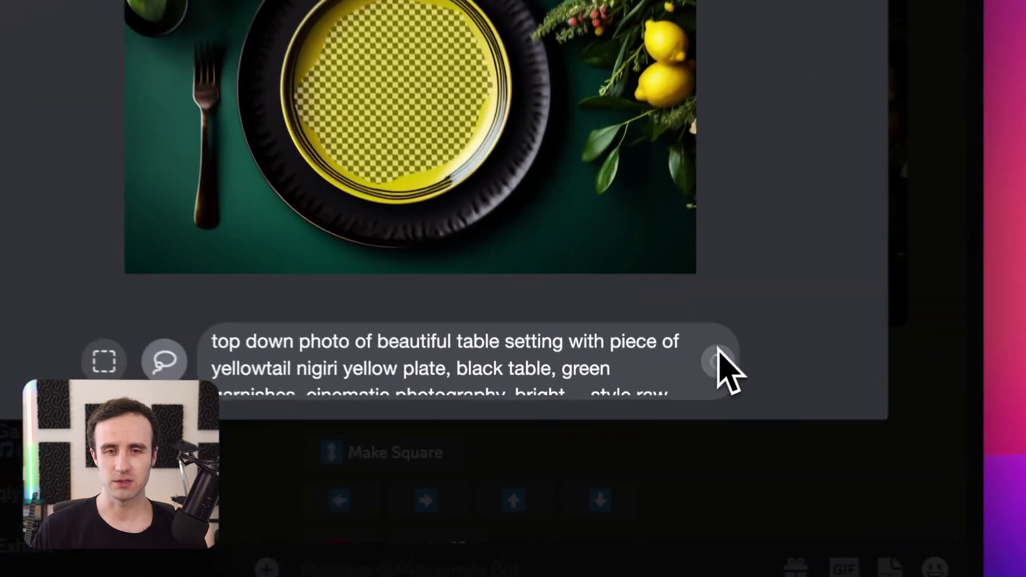
Step: Submit the yellowtail nigiri regional variation
left_click(650, 406)
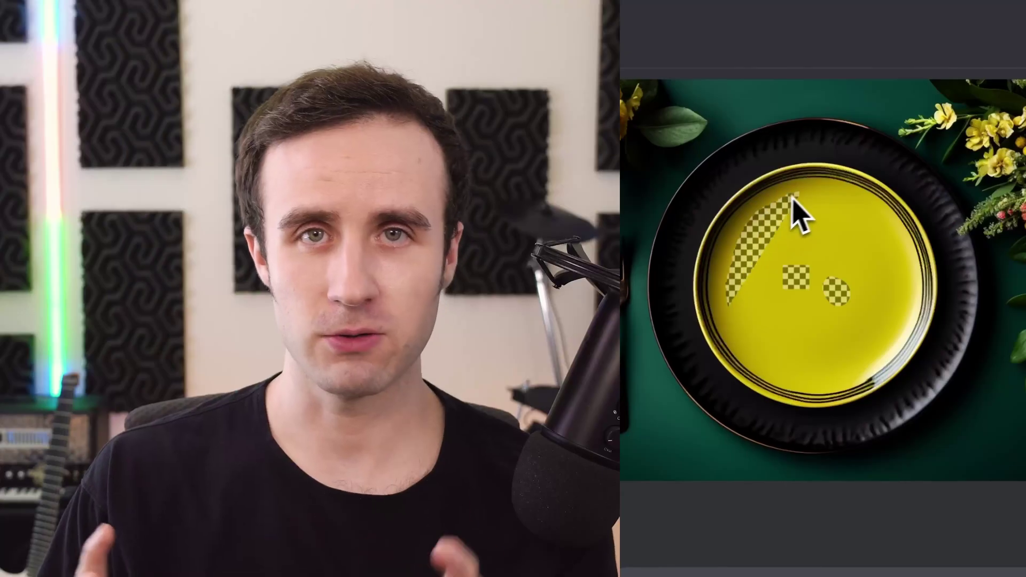
Step: Erase a further stripe of the yellow plate for regeneration
mouse_move(795, 208)
left_mouse_down()
mouse_move(882, 222)
mouse_move(912, 263)
mouse_move(900, 337)
mouse_move(842, 383)
left_mouse_up()
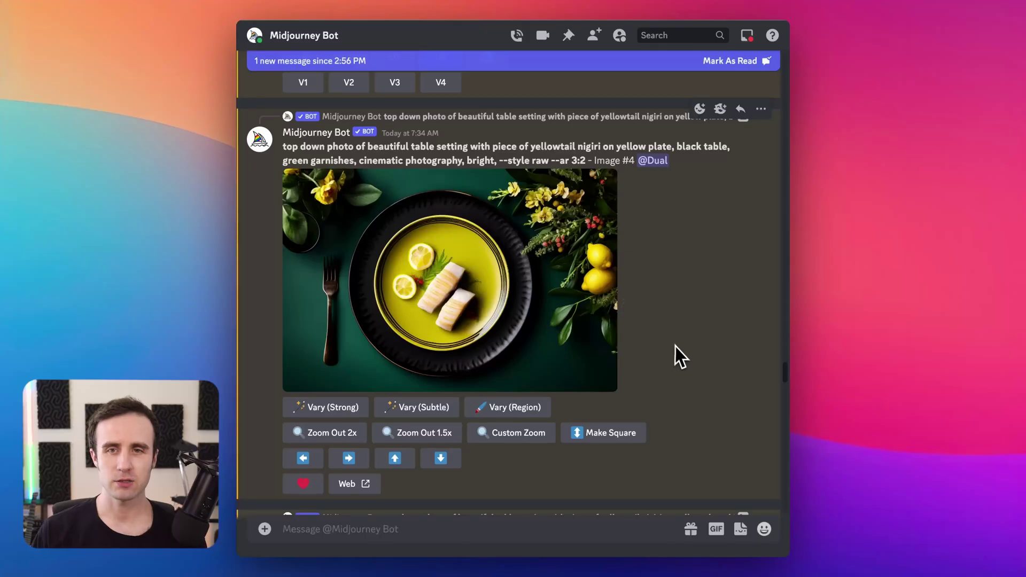
Step: Scroll the chat to review the nigiri variations and the blue-plate pizza remix grid
scroll(675, 346, "up", 15)
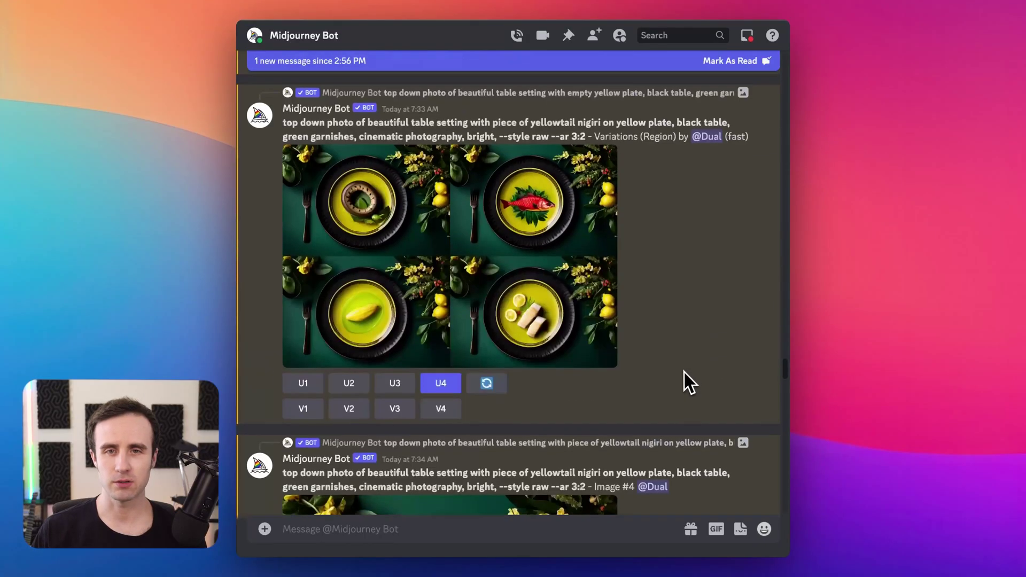
scroll(685, 367, "down", 3)
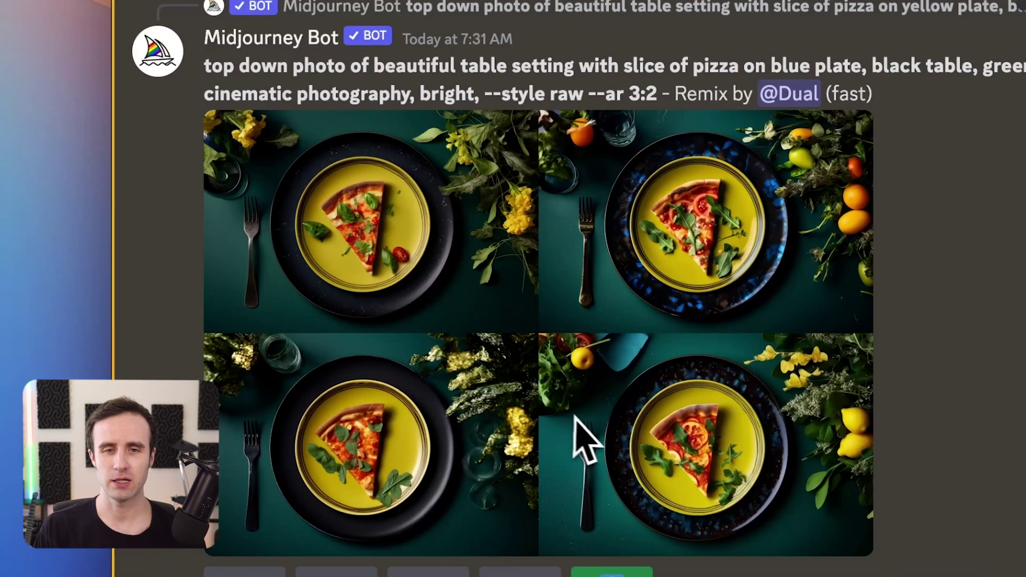
scroll(588, 433, "up", 10)
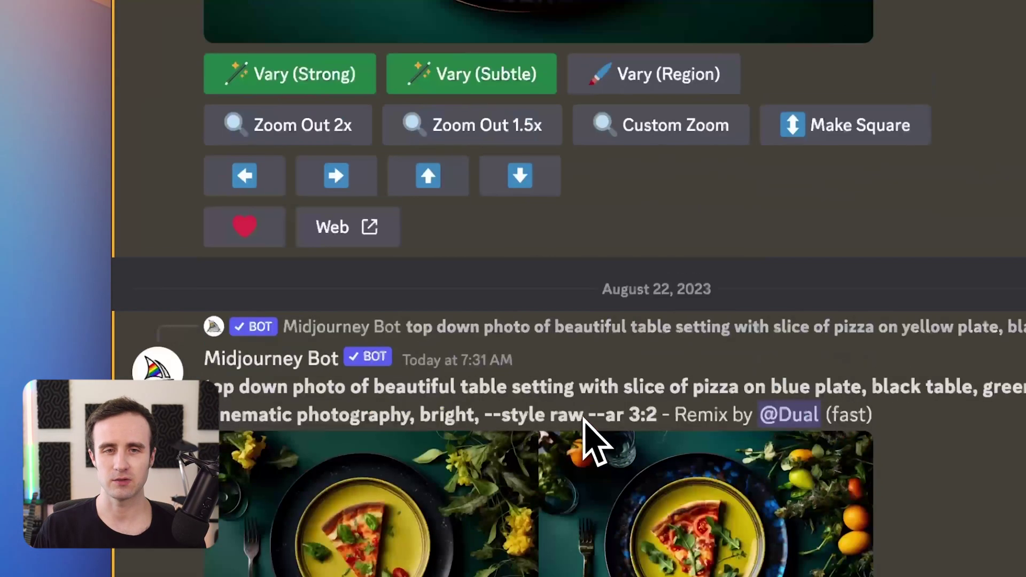
scroll(663, 289, "up", 3)
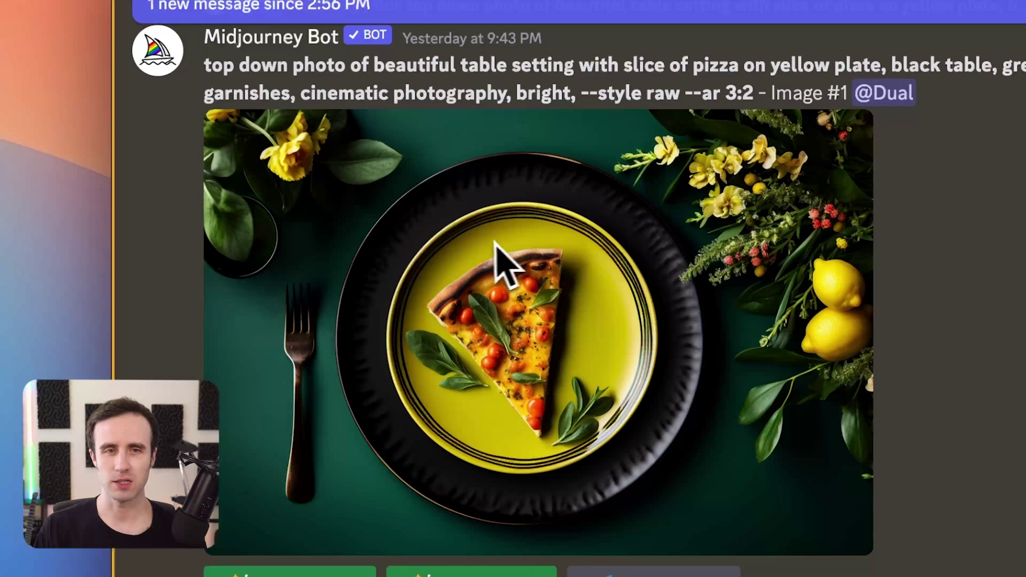
scroll(618, 385, "up", 1)
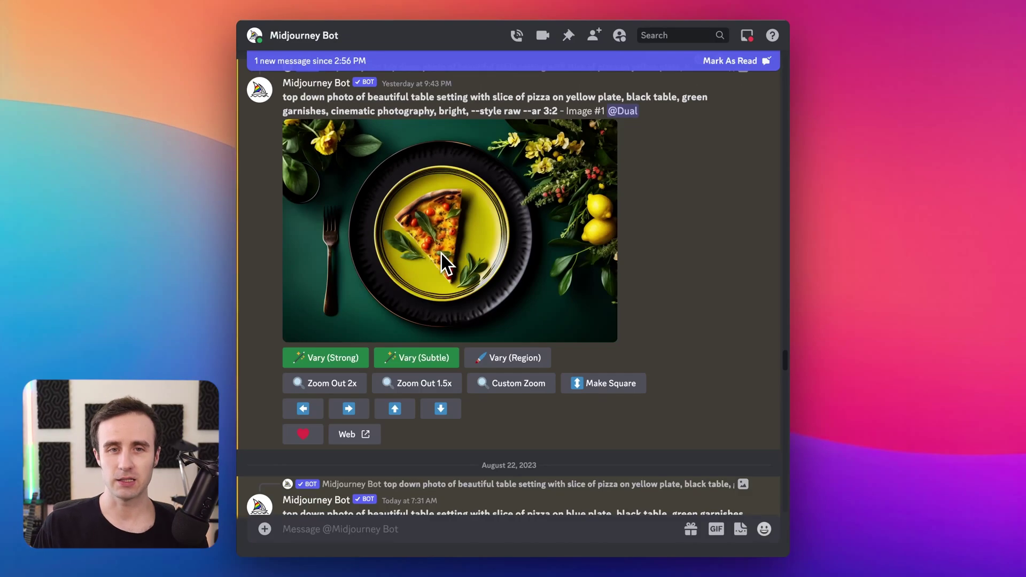
scroll(442, 254, "down", 6)
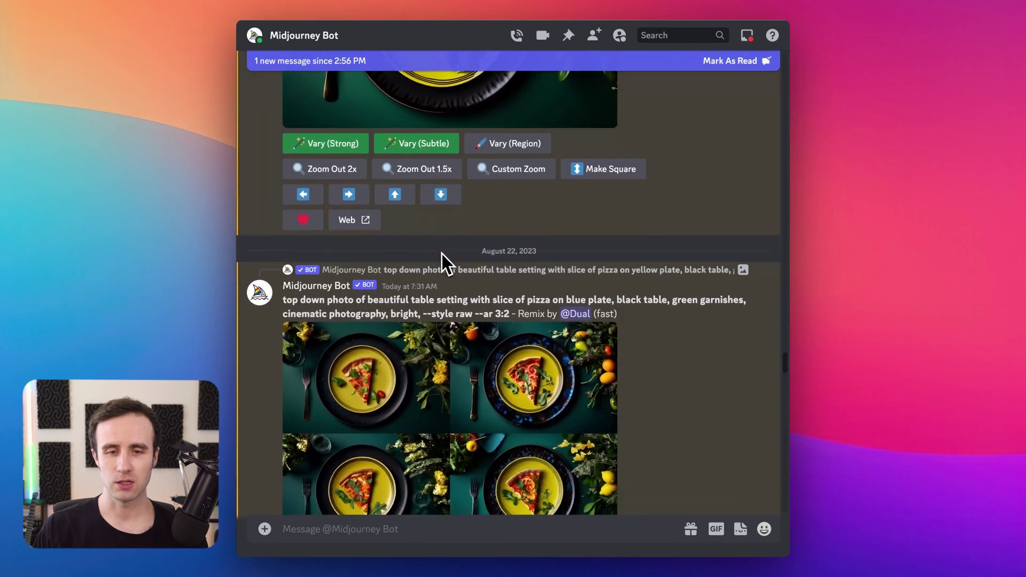
scroll(441, 255, "down", 1)
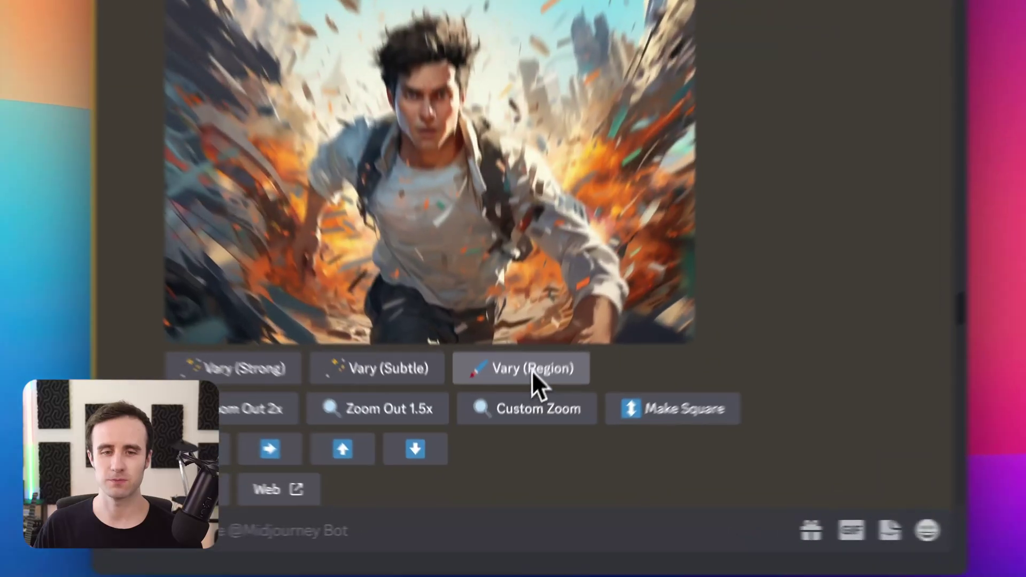
Step: Open the Vary (Region) editor on the upscaled running-man image
left_click(532, 370)
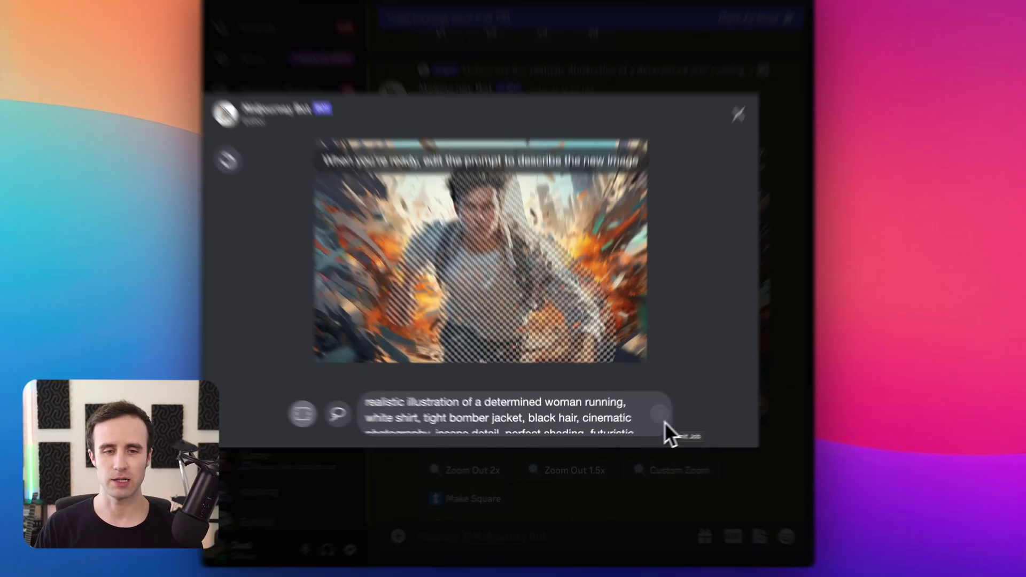
Step: Submit the erased figure for regeneration as a determined woman running
left_click(650, 418)
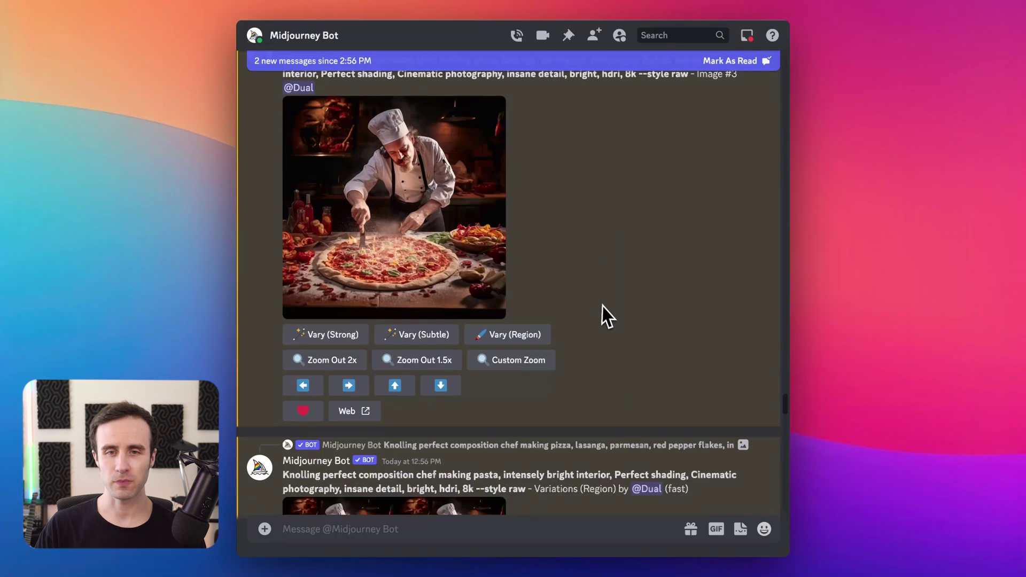
Step: Scroll to the chef-making-pasta Variations (Region) grid and view it full size
scroll(603, 314, "down", 5)
scroll(558, 286, "down", 5)
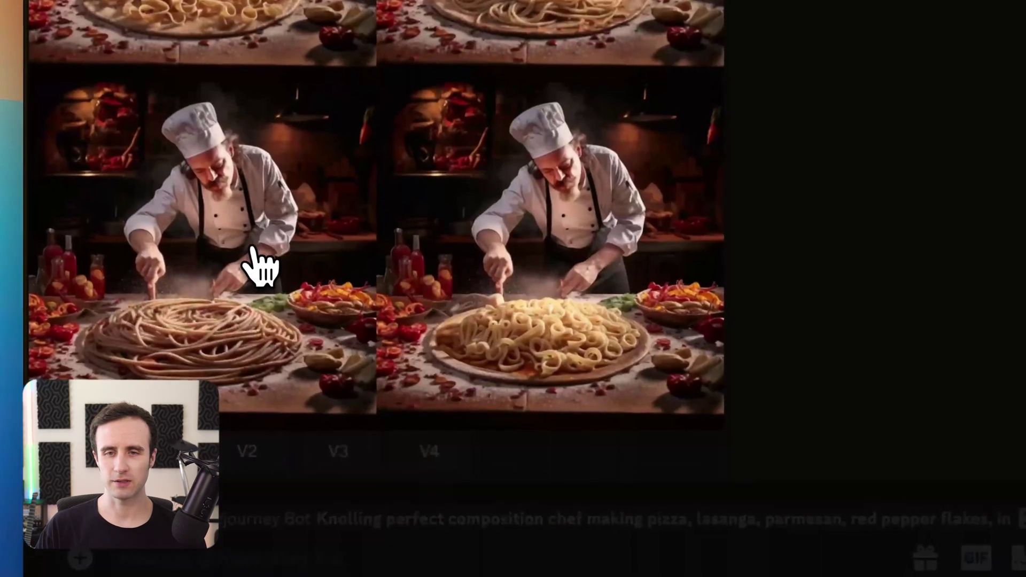
left_click(179, 331)
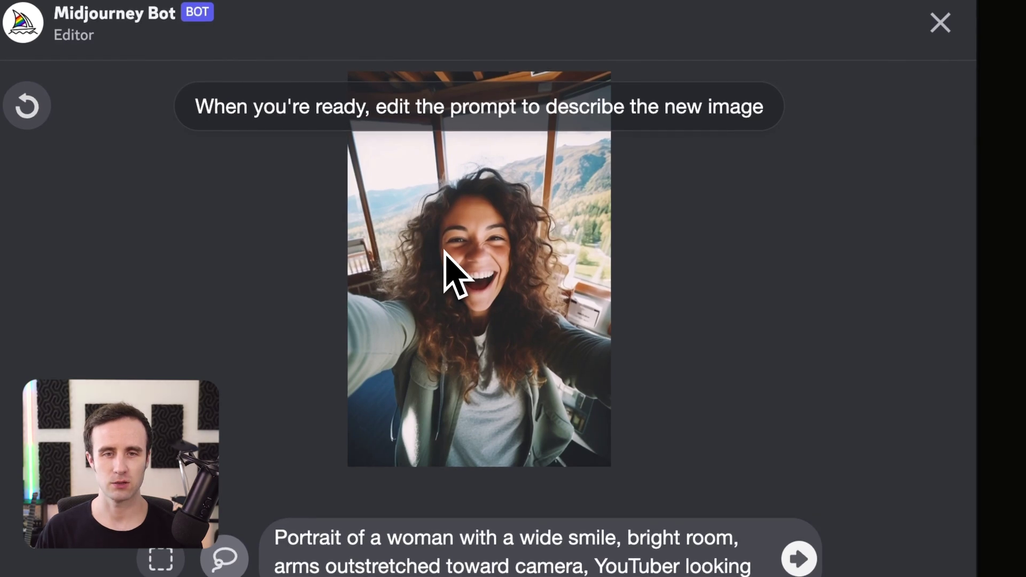
Step: Erase a strip across the woman's eyes and replace the prompt with 'blue eyes'
mouse_move(446, 249)
left_mouse_down()
mouse_move(506, 246)
mouse_move(505, 237)
left_mouse_up()
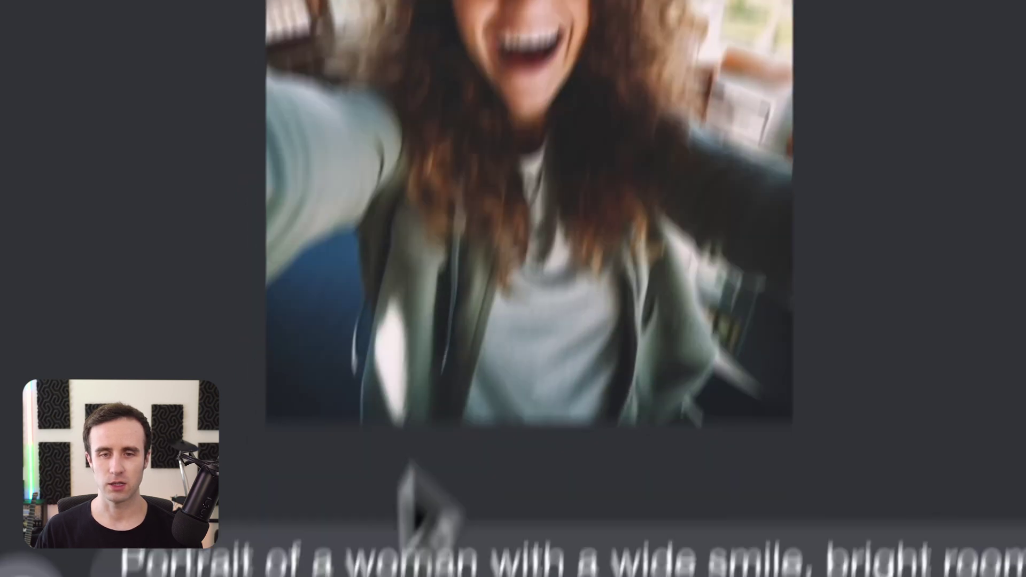
triple_click(401, 321)
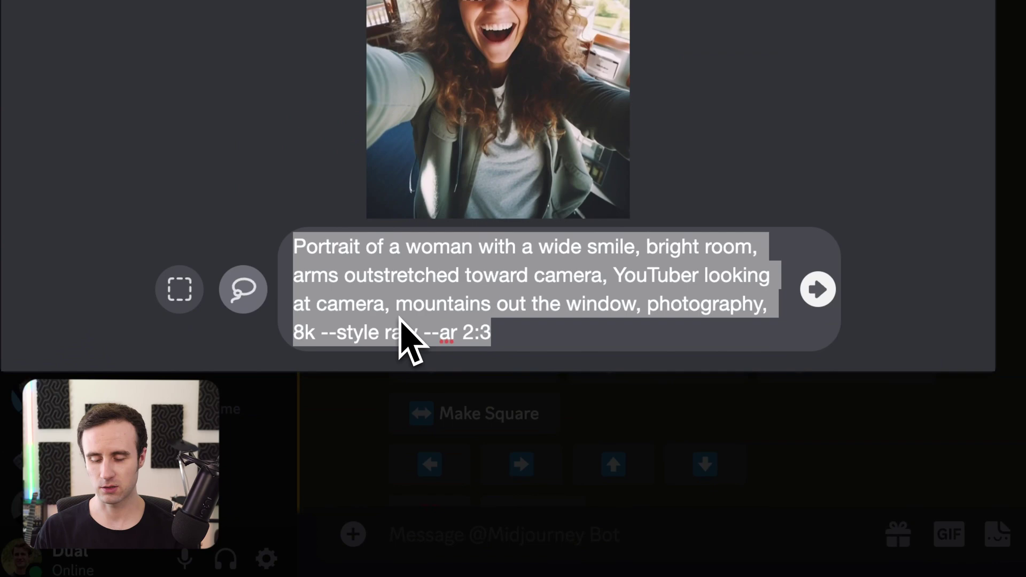
type("blue ")
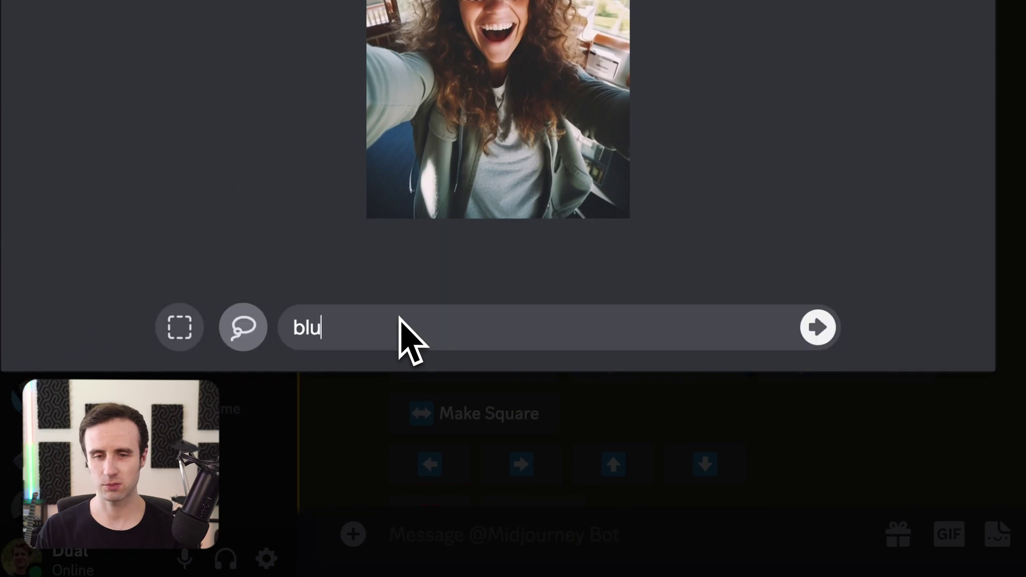
type("eyes")
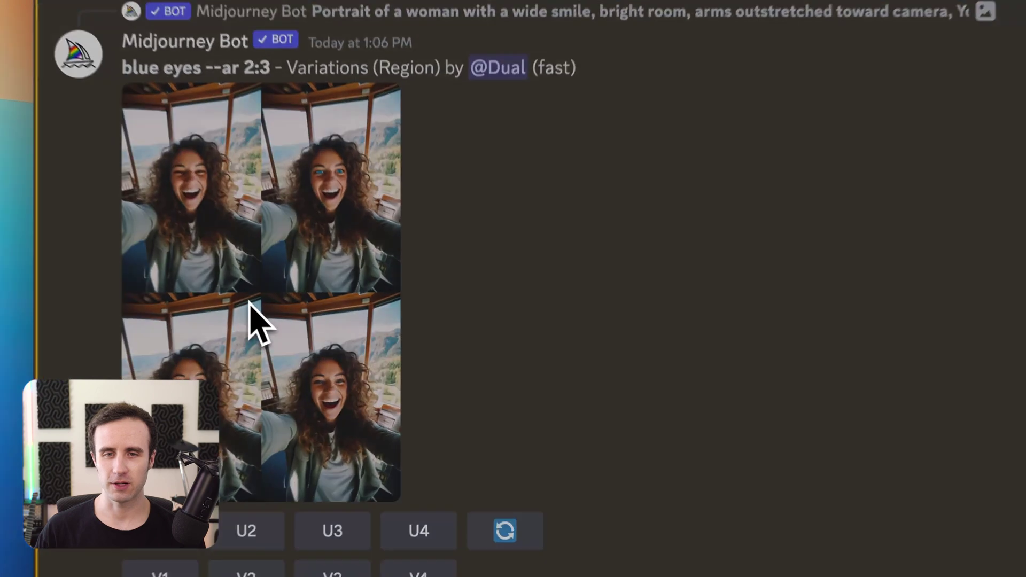
Step: Open the four-image 'blue eyes --ar 2:3' variation grid of the smiling selfie full size
left_click(250, 302)
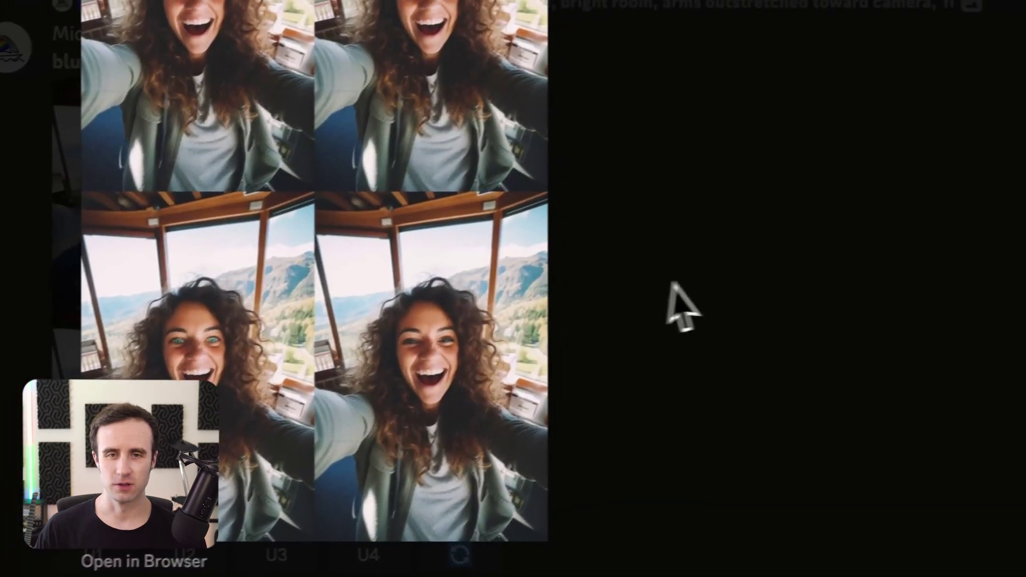